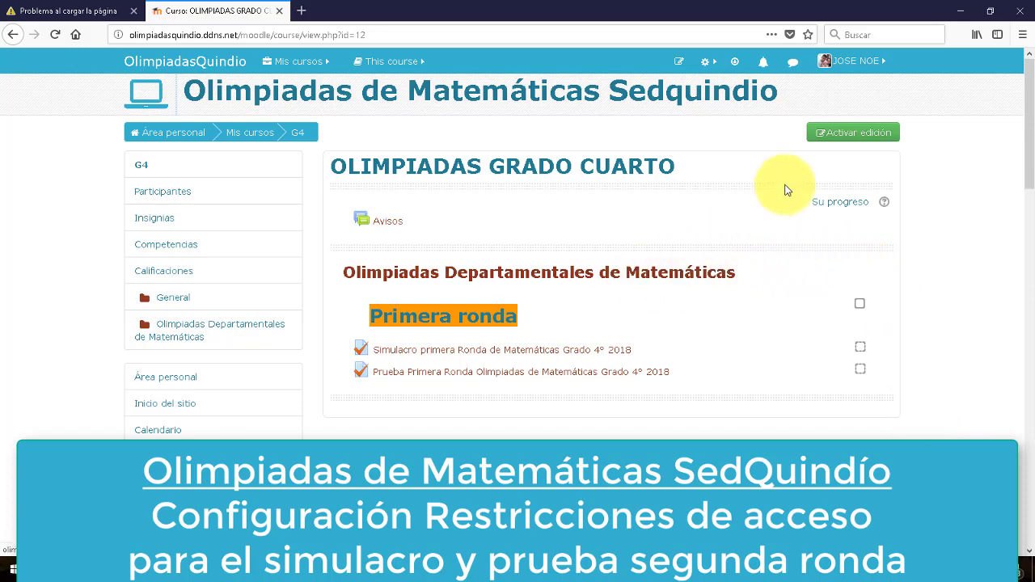
With course editing enabled, duplicate the "Primera ronda" label and place the copy below the Prueba Primera Ronda quiz
left_click(840, 143)
scroll(535, 262, "down", 3)
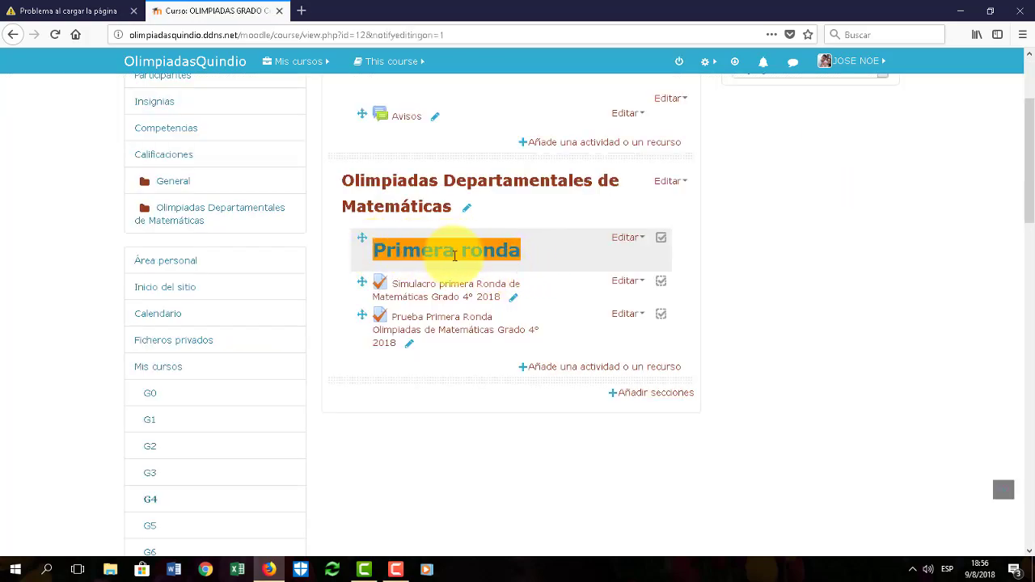
left_click(629, 237)
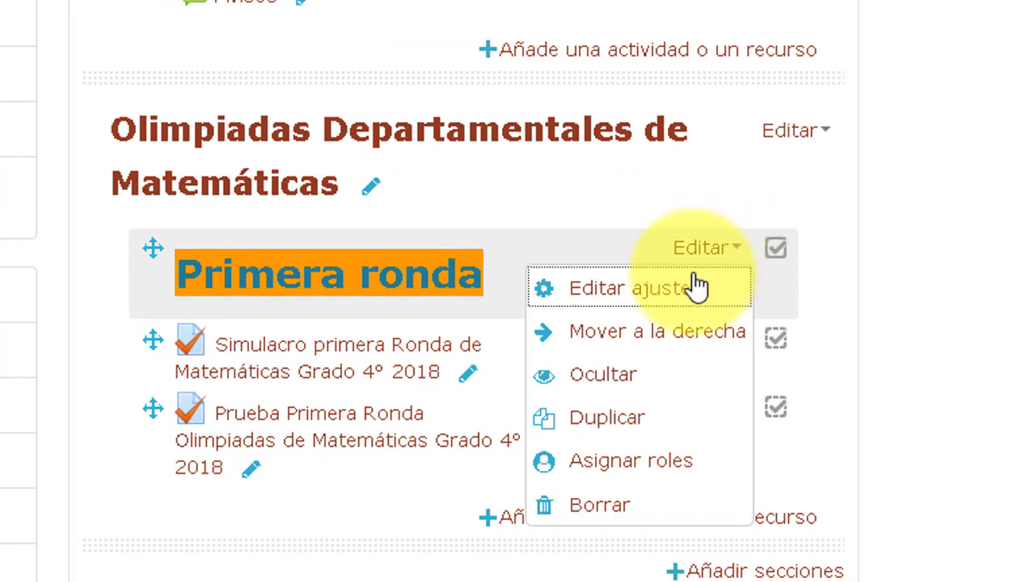
left_click(619, 422)
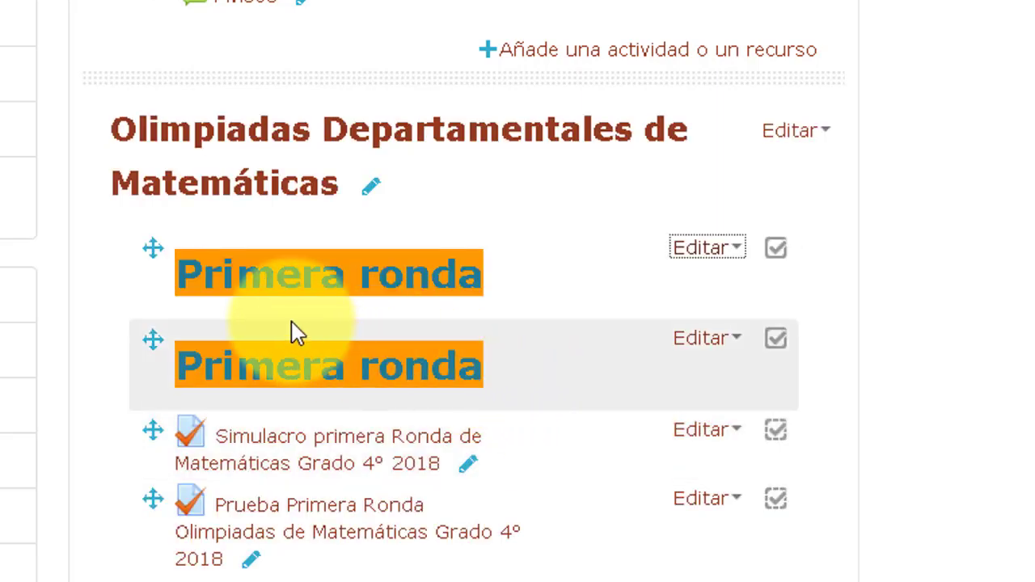
left_click_drag(159, 185, 173, 388)
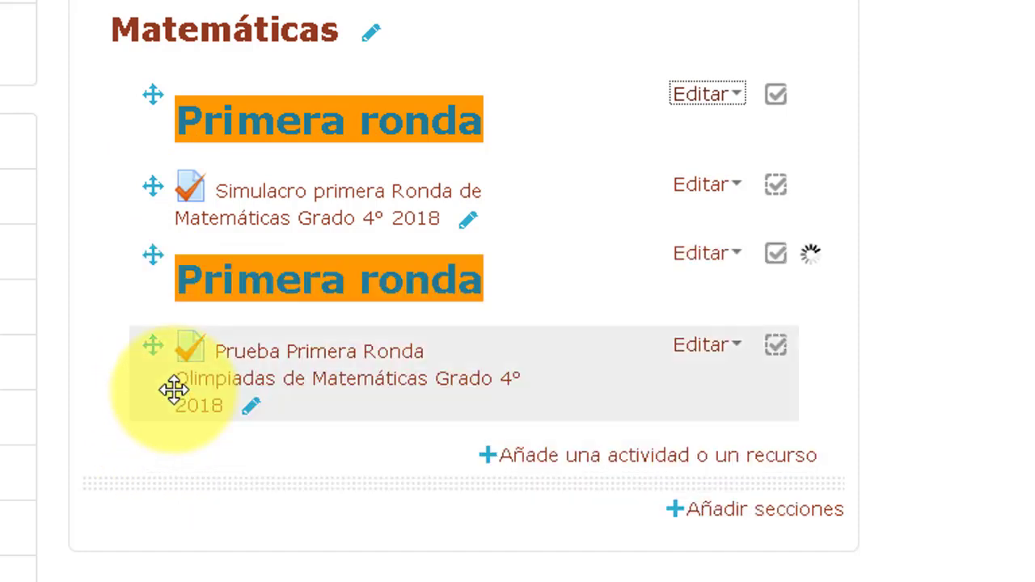
left_click_drag(148, 254, 150, 379)
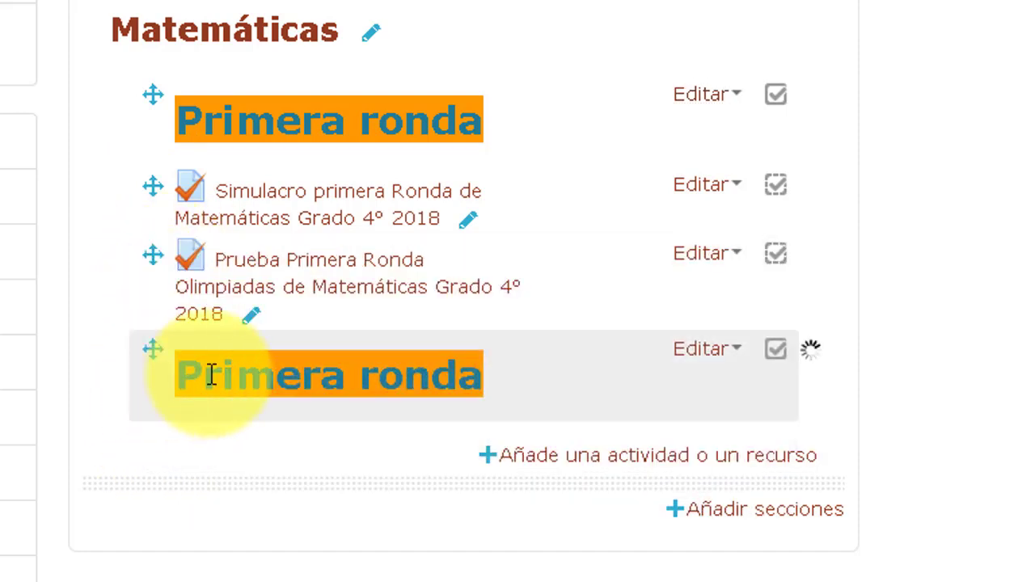
Change the duplicated label's text to "Segunda ronda" and save it back to the course
left_click(702, 351)
left_click(670, 296)
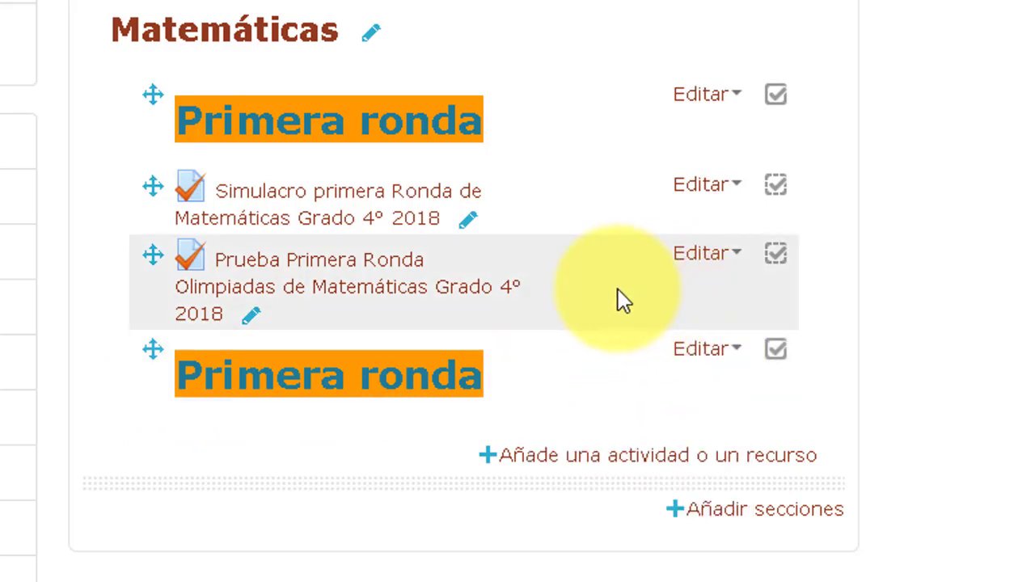
scroll(364, 445, "down", 2)
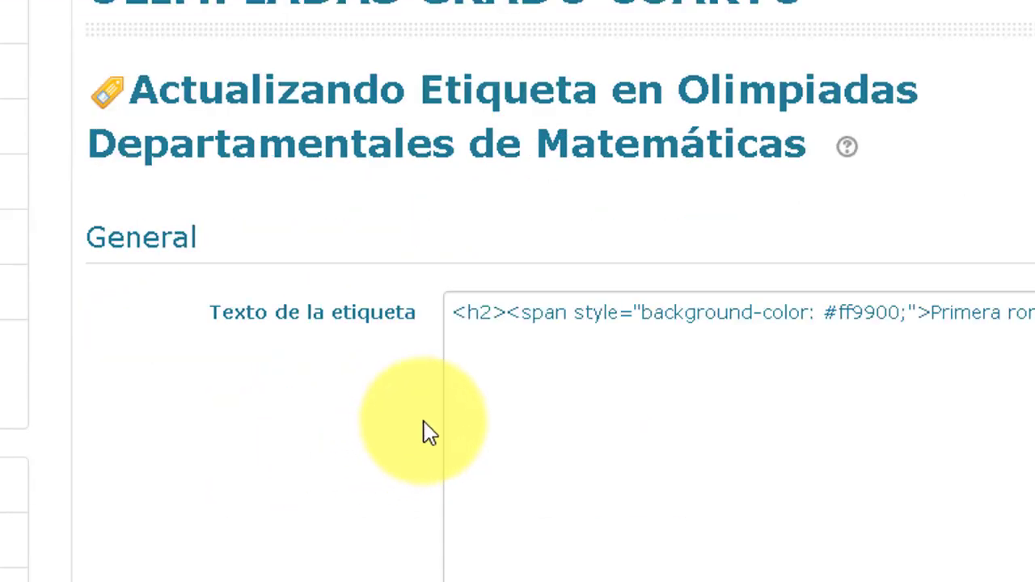
scroll(428, 432, "down", 1)
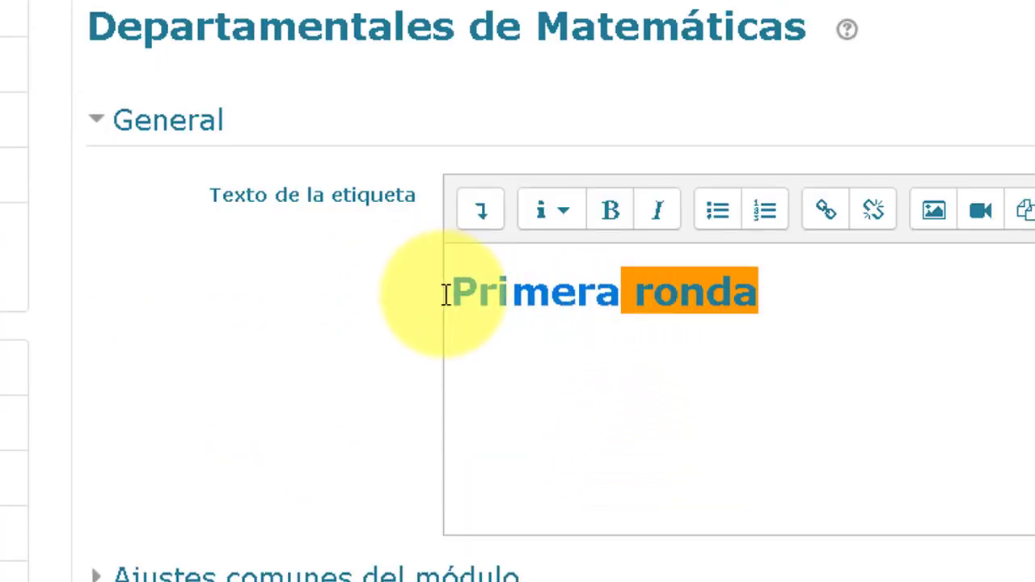
type("Segud")
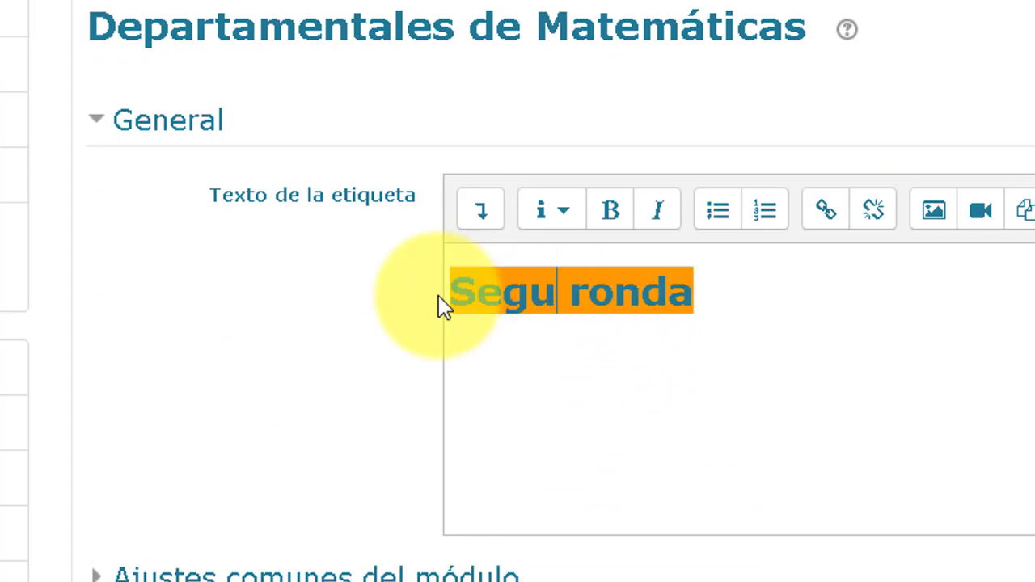
key("BackSpace")
type("nda")
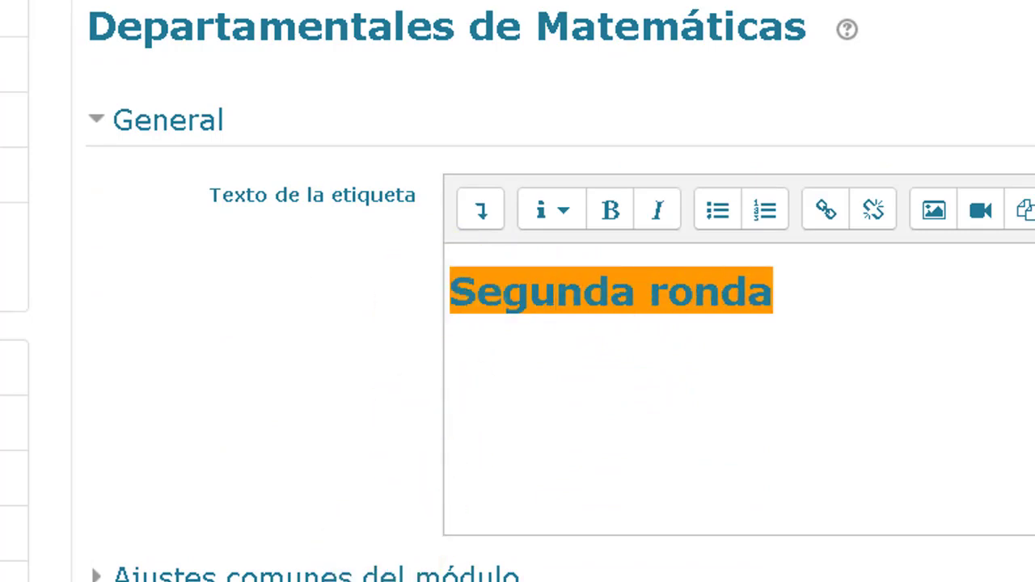
left_click(434, 554)
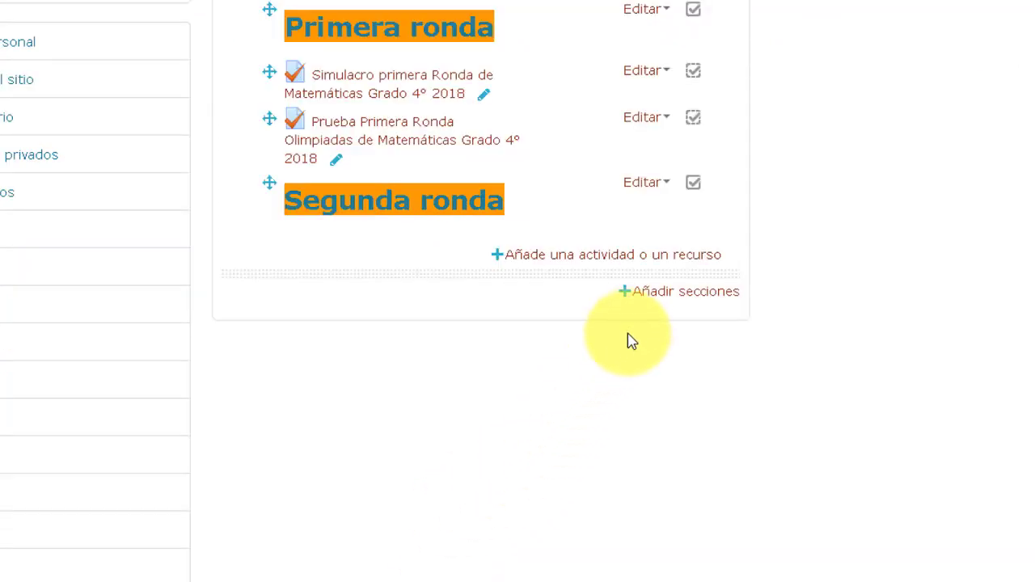
Add a Cuestionario named "Simulacro Segunda Ronda Olimpiadas de Matemáticas Grado 4° 2018" with a description congratulating the students who qualified for the second round
left_click(674, 297)
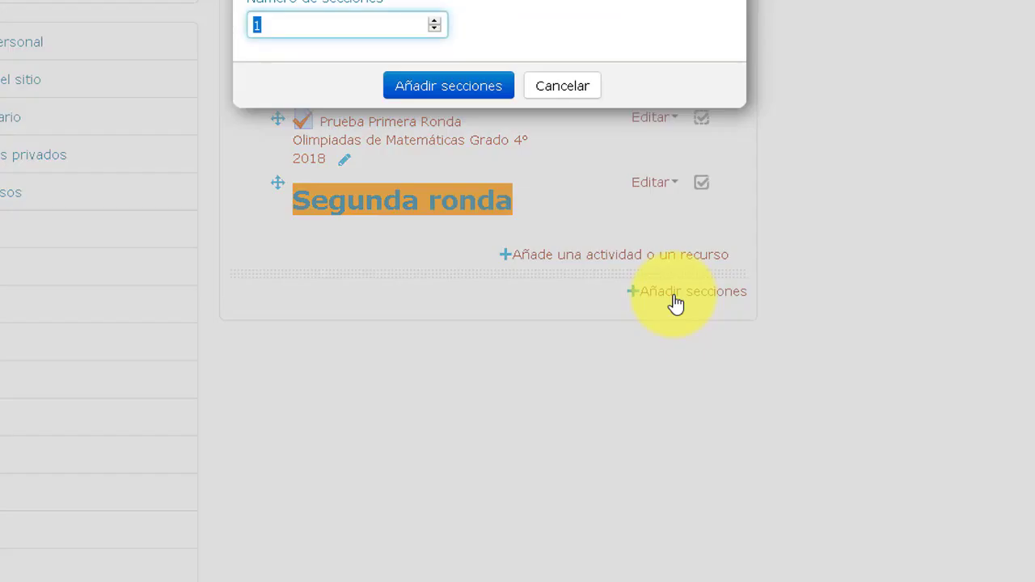
left_click(576, 91)
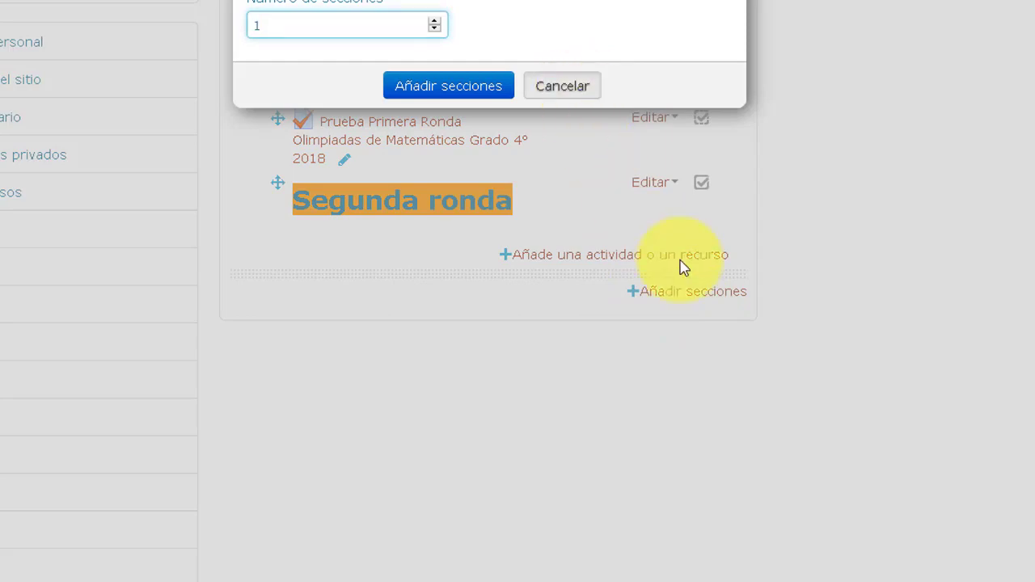
left_click(689, 257)
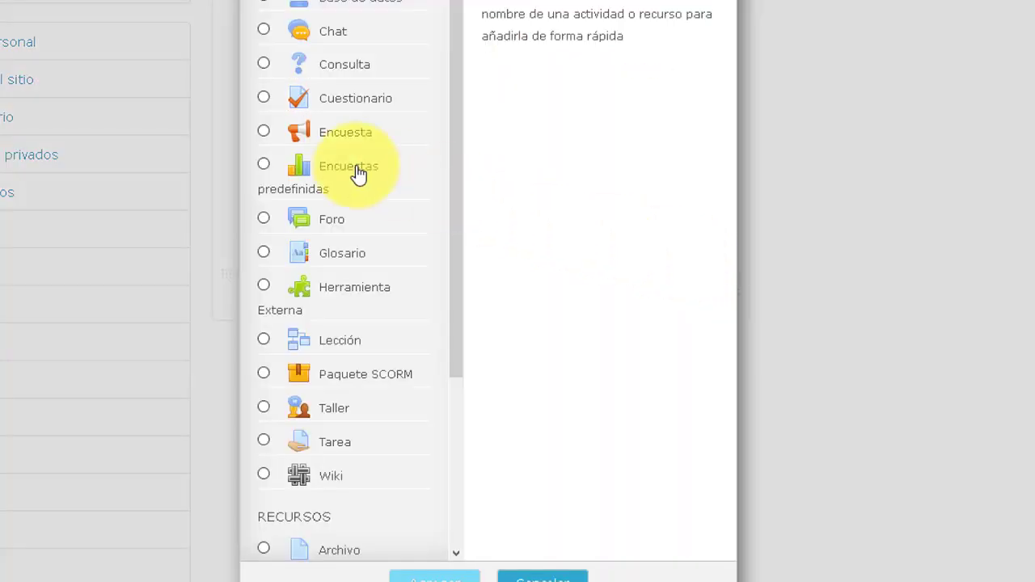
left_click(344, 104)
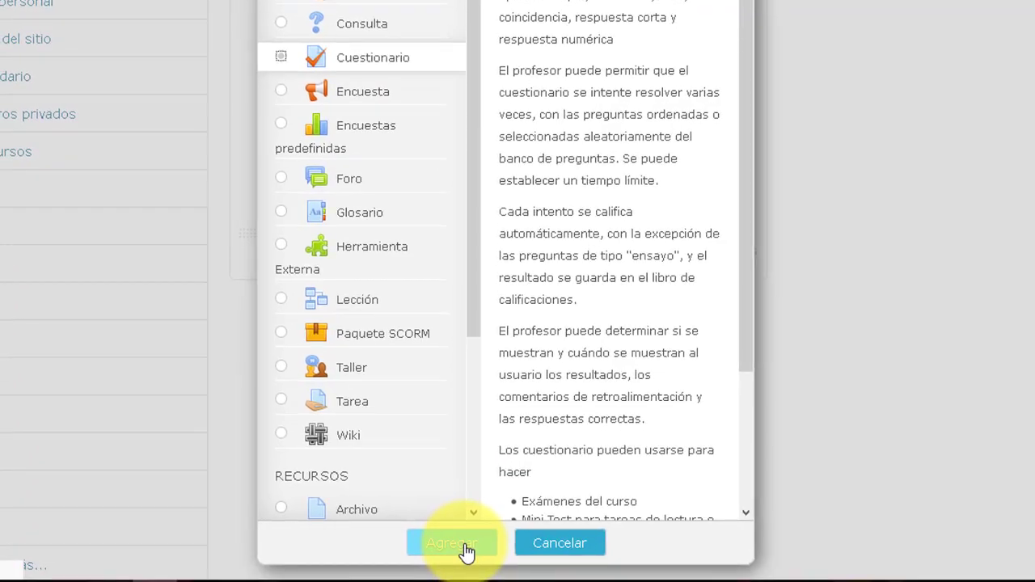
left_click(467, 552)
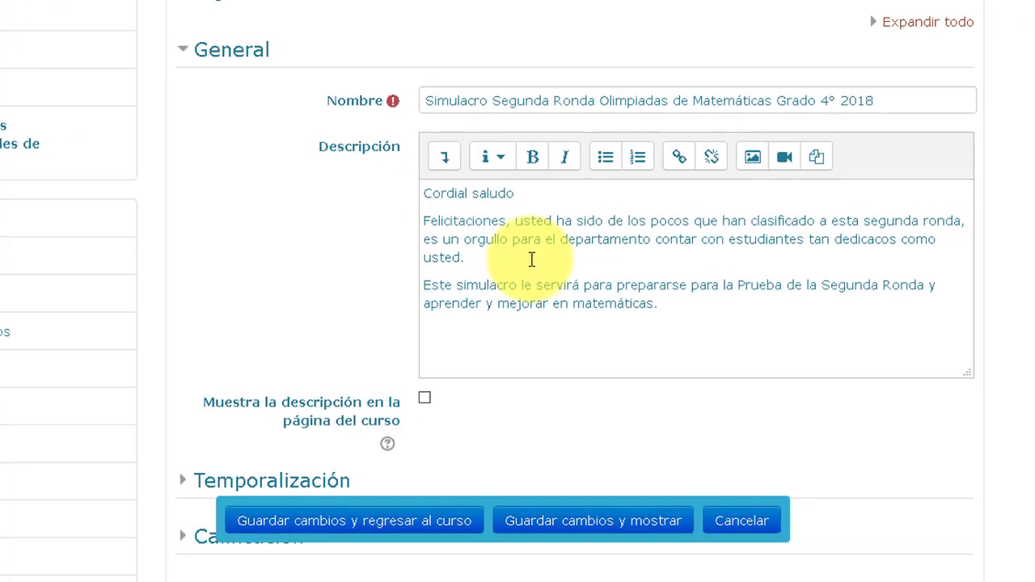
Enable the quiz's closing date in the Temporalización settings and set it to 31 agosto 2018
scroll(517, 259, "down", 3)
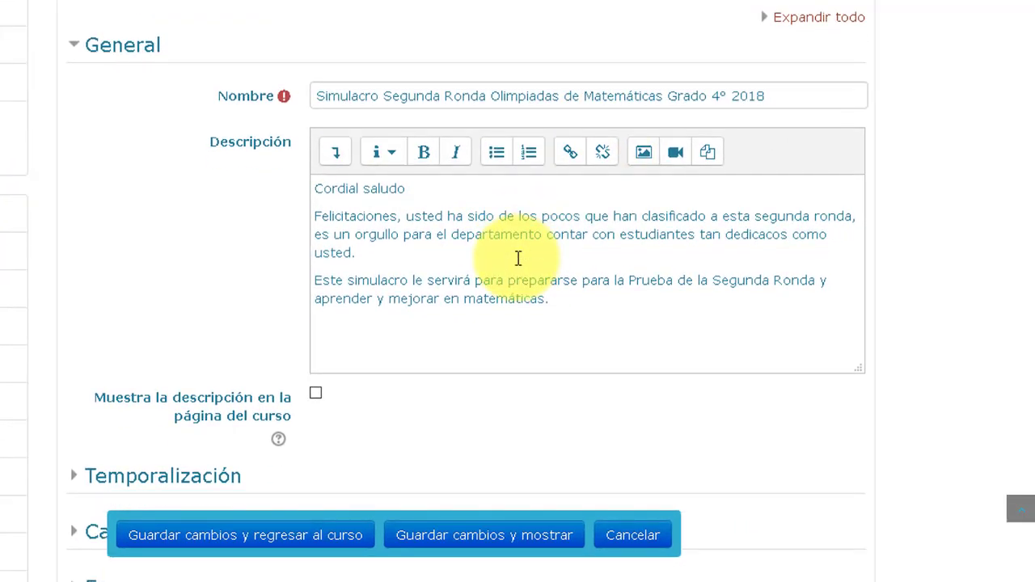
left_click(215, 293)
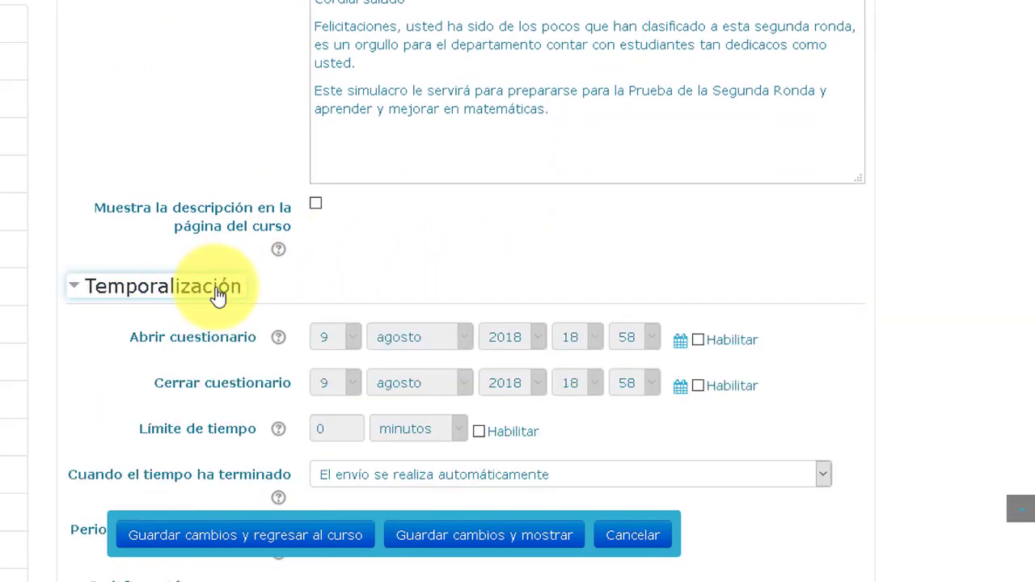
scroll(331, 301, "down", 3)
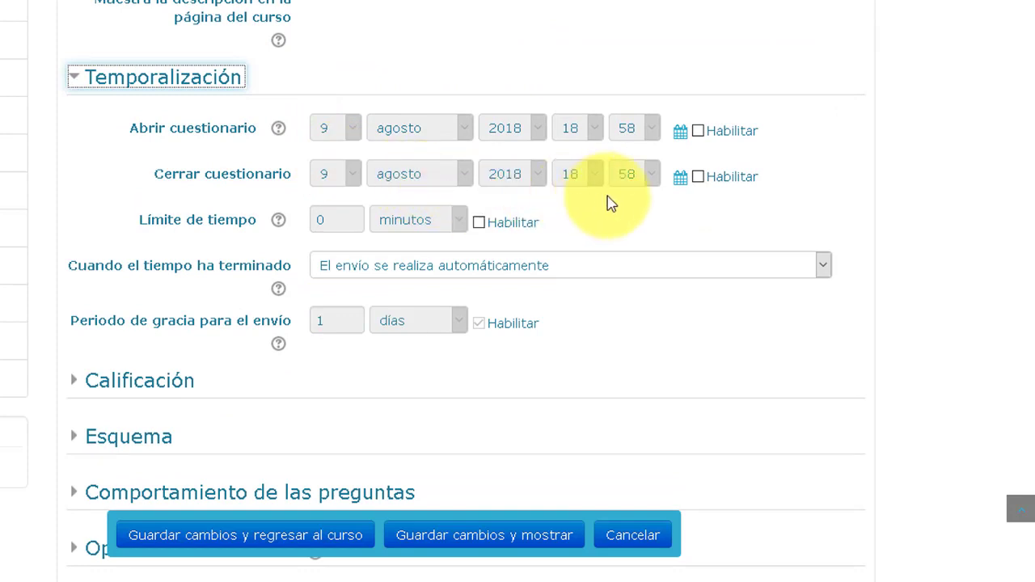
left_click(695, 177)
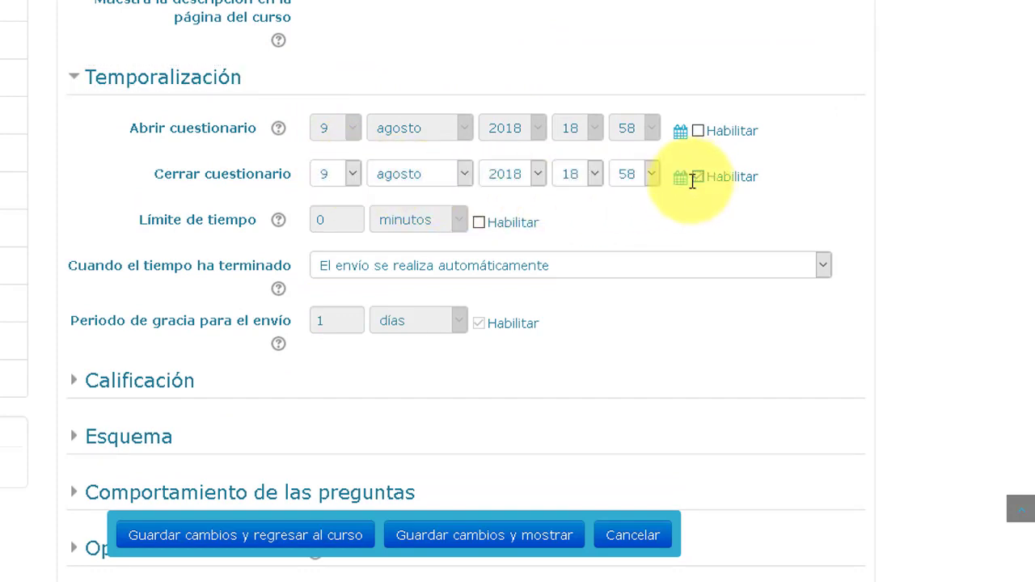
left_click(349, 181)
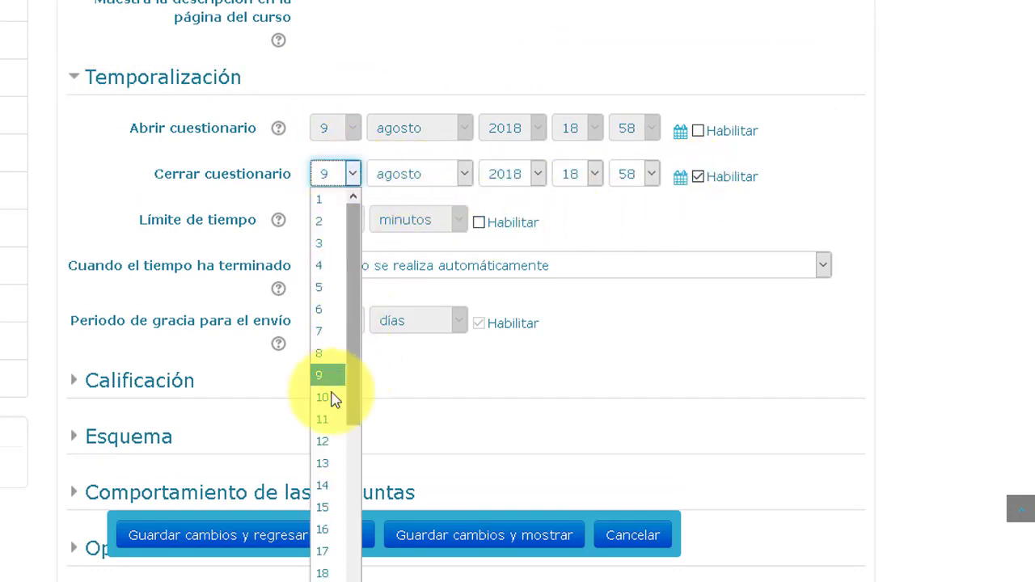
scroll(336, 549, "down", 4)
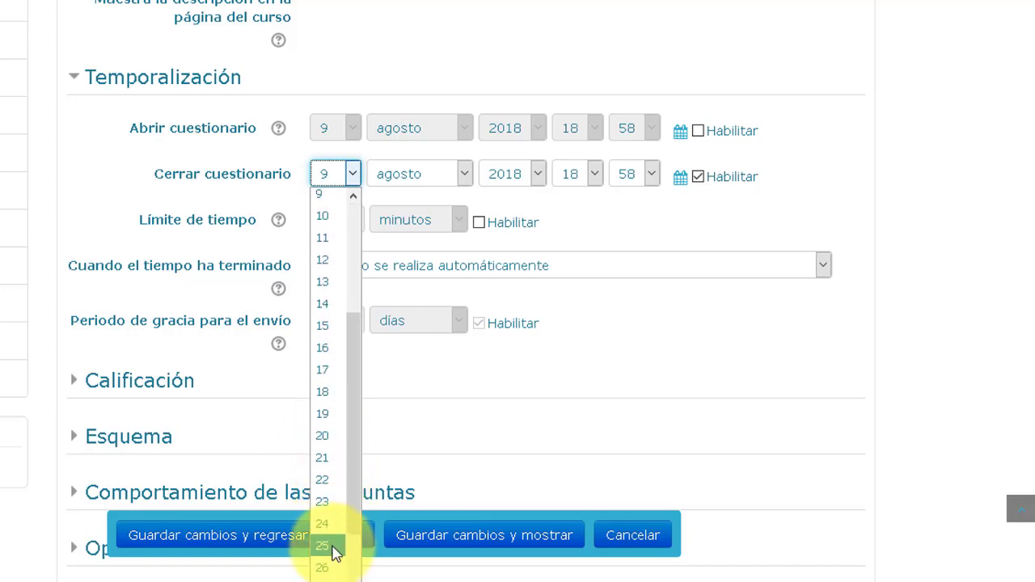
scroll(337, 546, "down", 1)
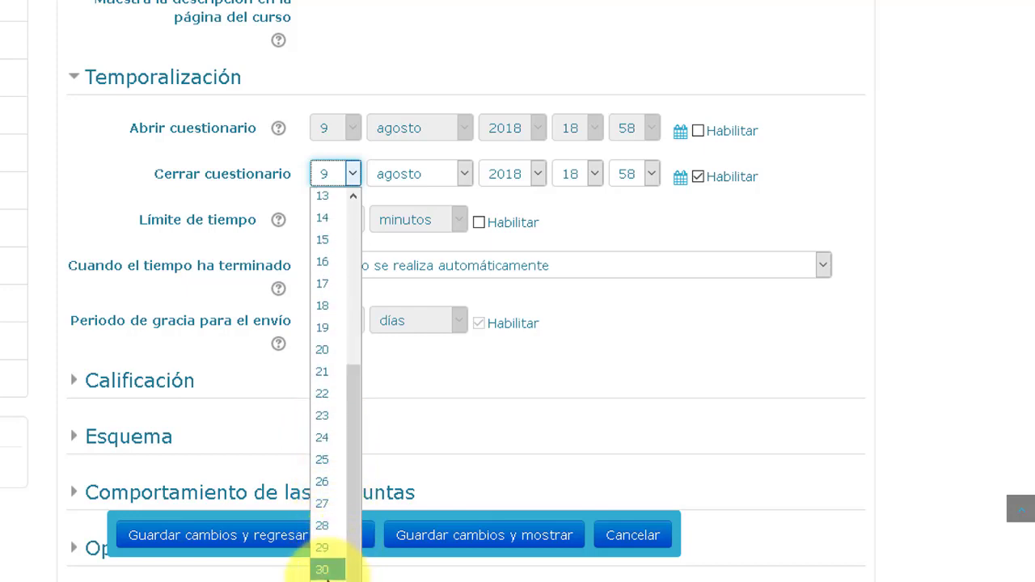
scroll(328, 571, "down", 1)
left_click(328, 571)
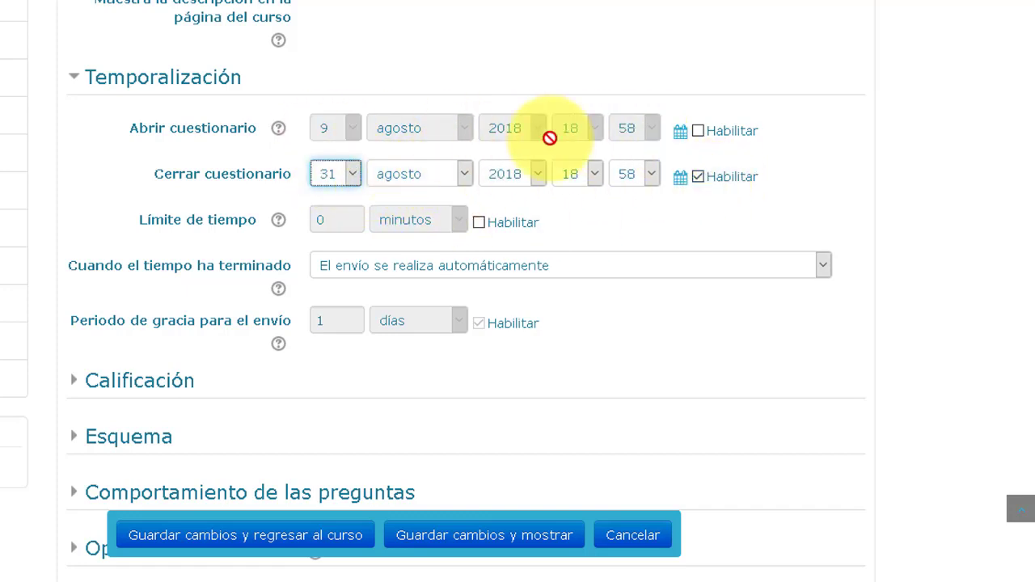
Enable the quiz's opening date on 11 agosto 2018 and a time limit of 70 minutes
left_click(697, 132)
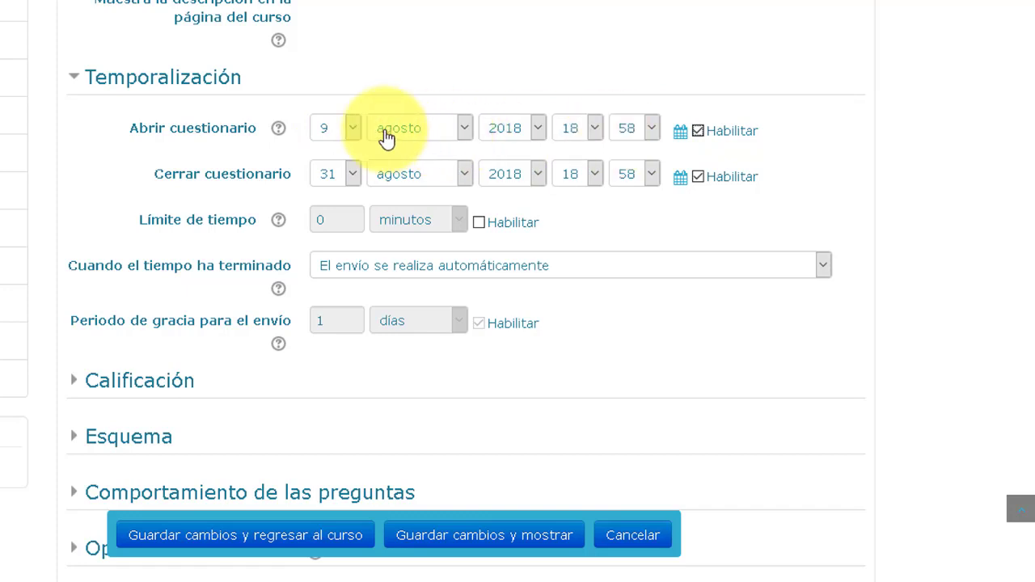
left_click(358, 134)
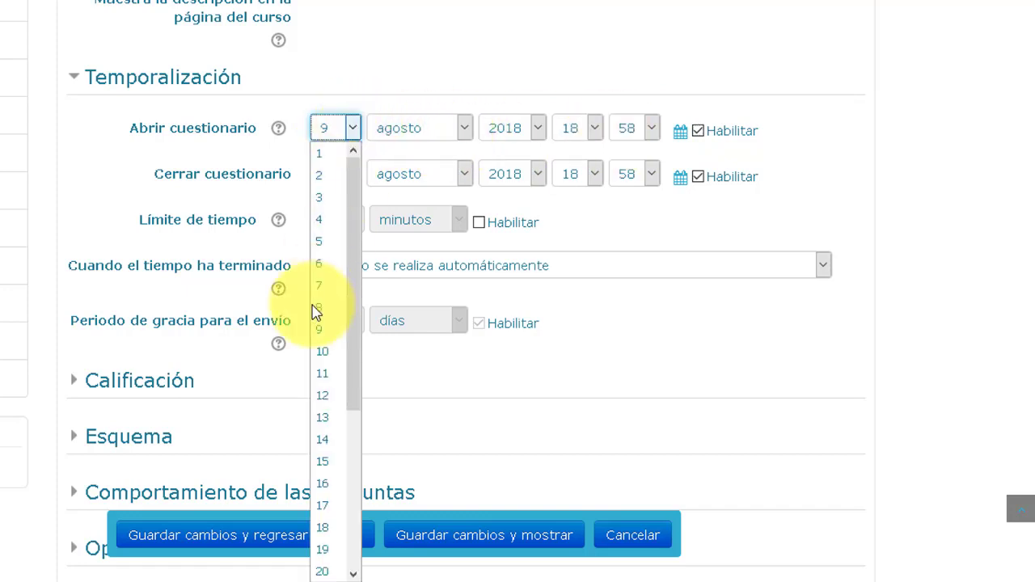
left_click(324, 370)
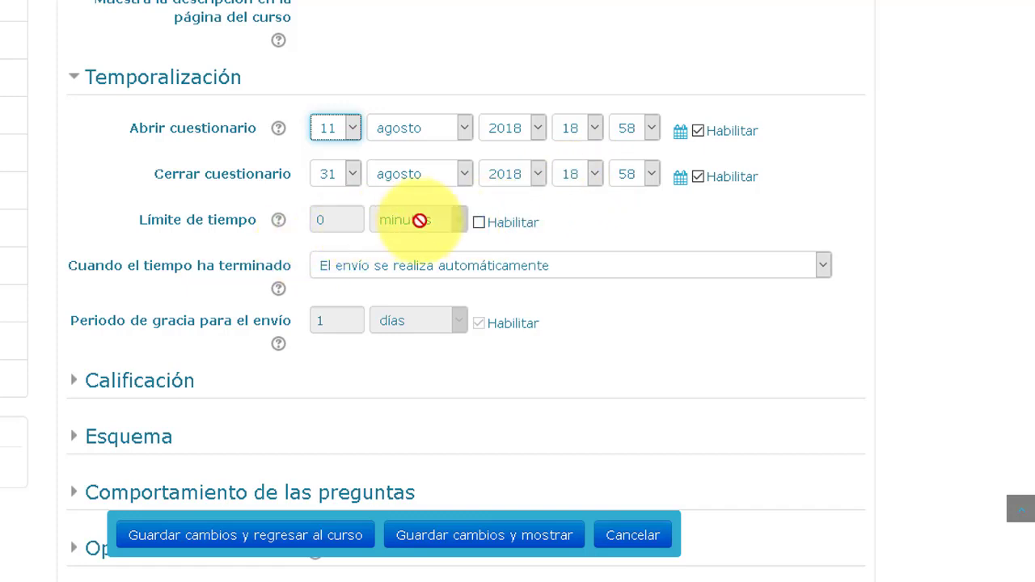
left_click(477, 227)
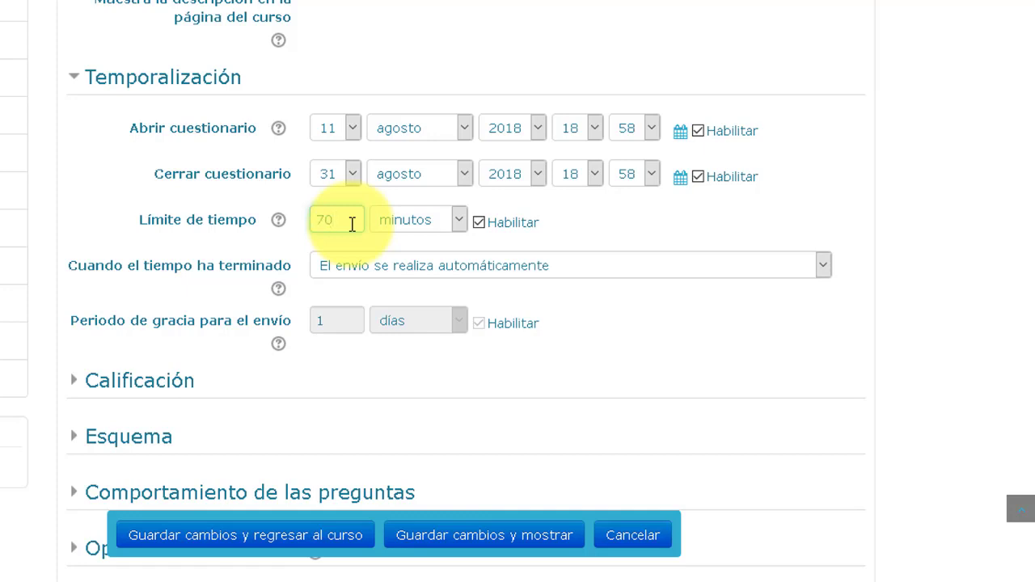
Set the quiz's passing grade to 6 in the Calificación settings
scroll(346, 270, "down", 2)
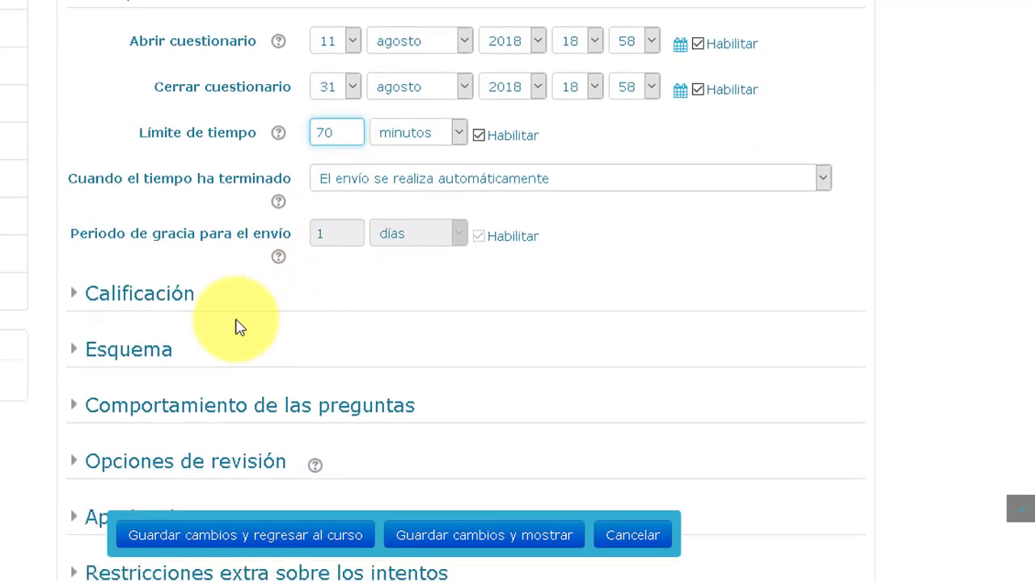
left_click(113, 277)
scroll(229, 344, "down", 2)
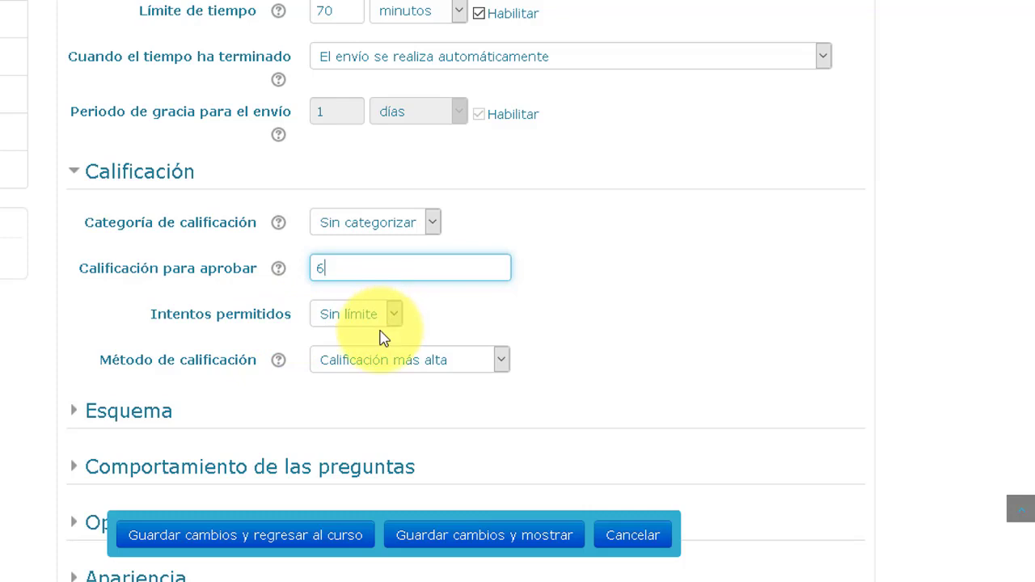
Review the quiz's Esquema settings, including the navigation method, and its question behaviour settings
scroll(360, 359, "down", 3)
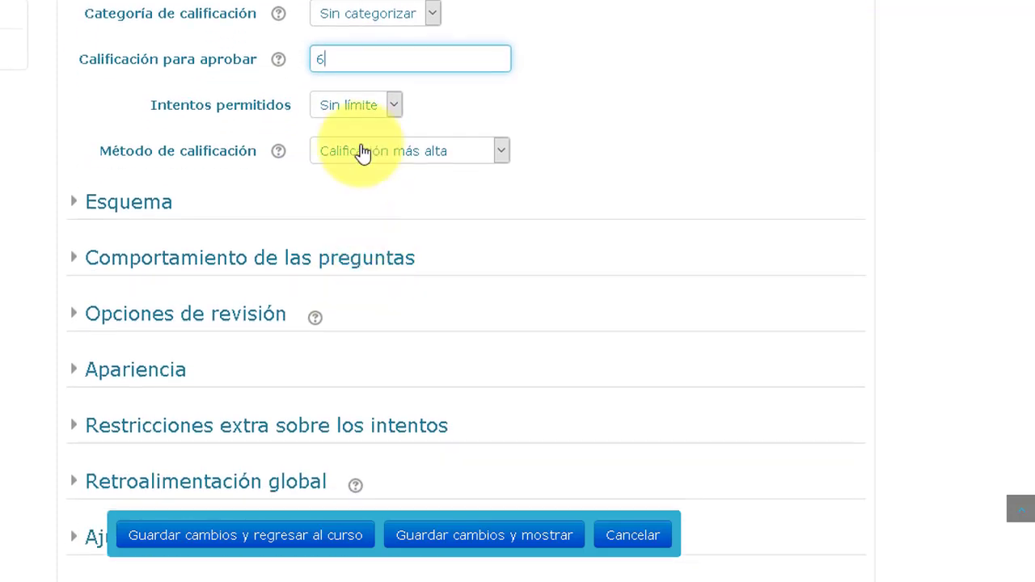
left_click(174, 204)
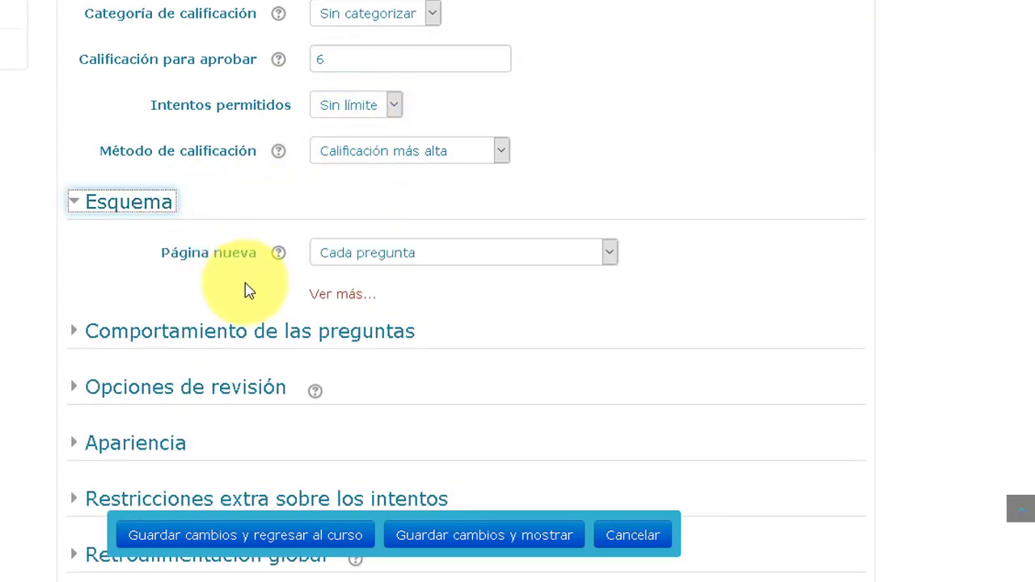
scroll(288, 282, "down", 2)
left_click(352, 193)
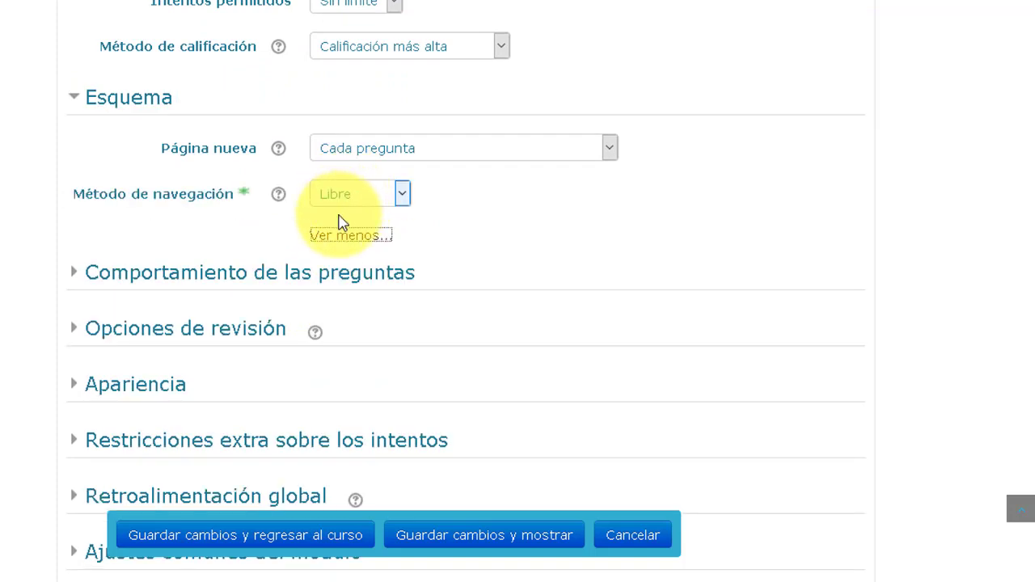
scroll(259, 185, "down", 2)
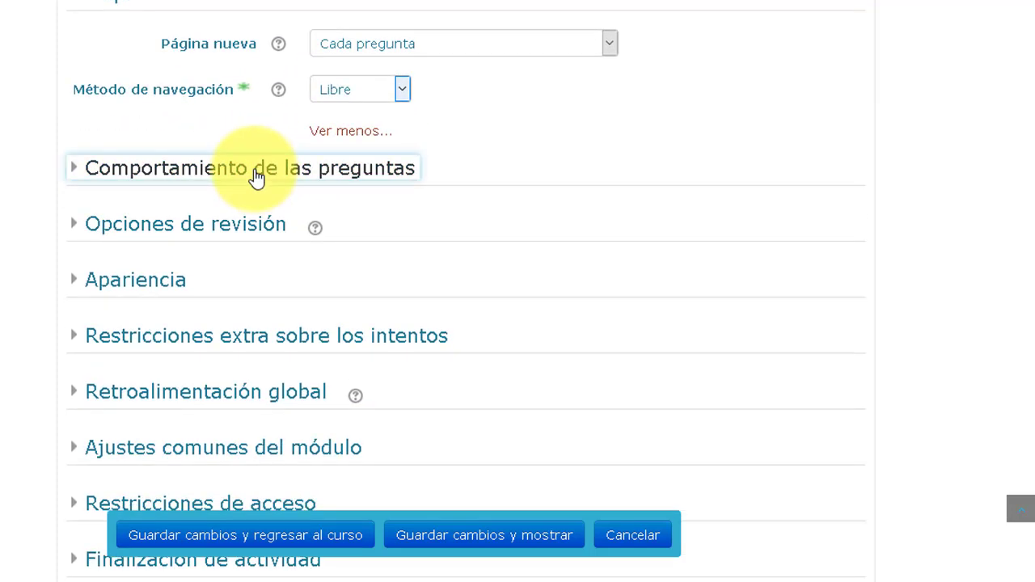
left_click(257, 168)
scroll(303, 239, "down", 1)
scroll(306, 243, "down", 1)
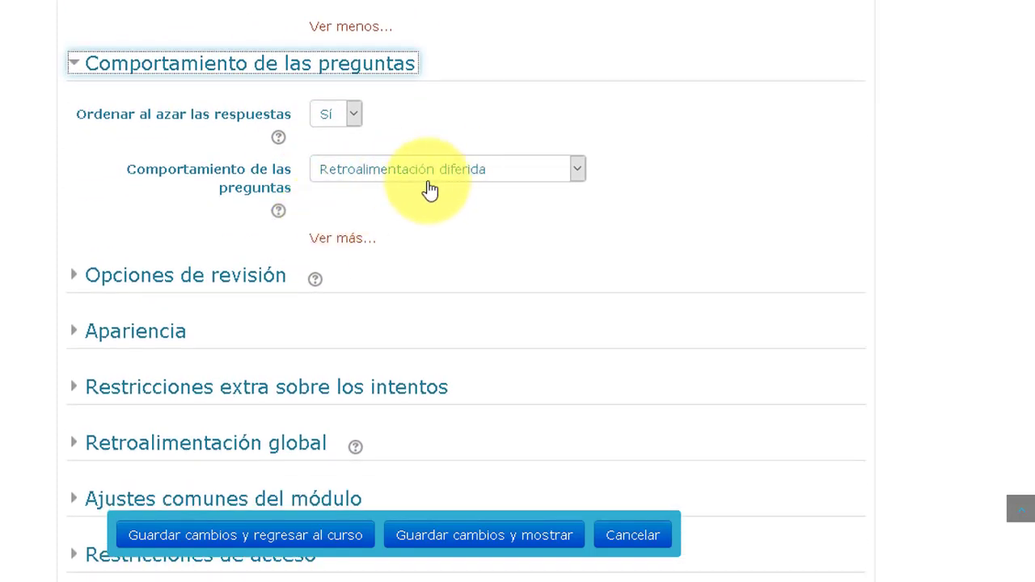
left_click(448, 174)
Disable Respuesta correcta in the Opciones de revisión for immediately after each attempt, while the quiz is open, and after it closes
scroll(377, 307, "down", 2)
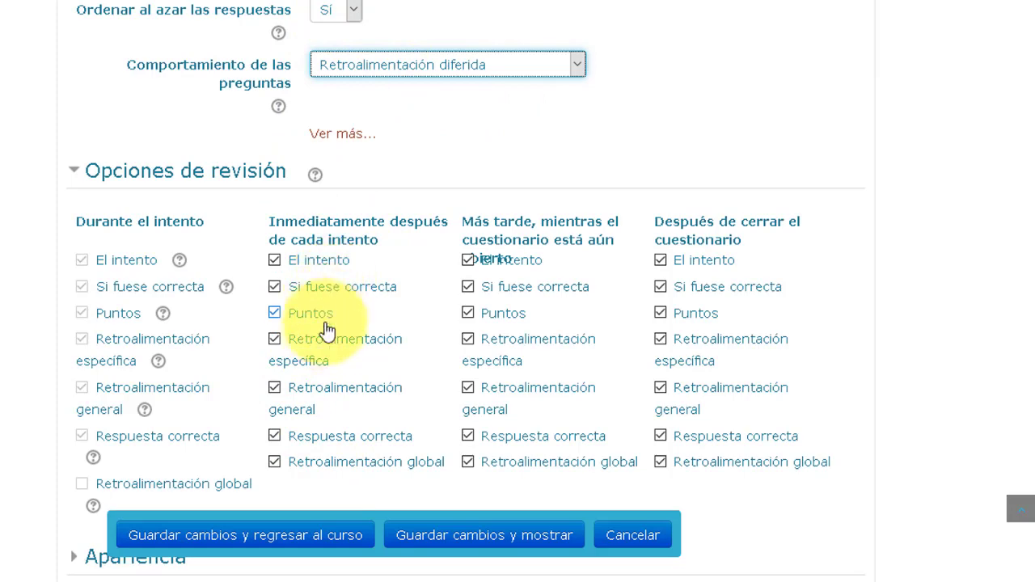
left_click(320, 441)
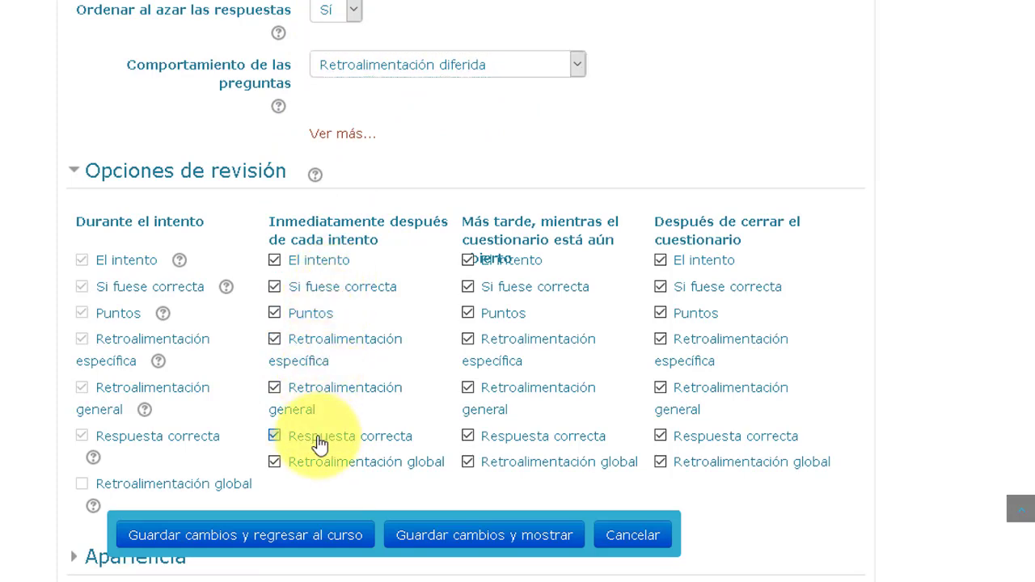
left_click(467, 437)
left_click(659, 436)
Set the number of decimals in grades to 1 in the quiz's Apariencia settings
scroll(138, 143, "down", 5)
left_click(136, 138)
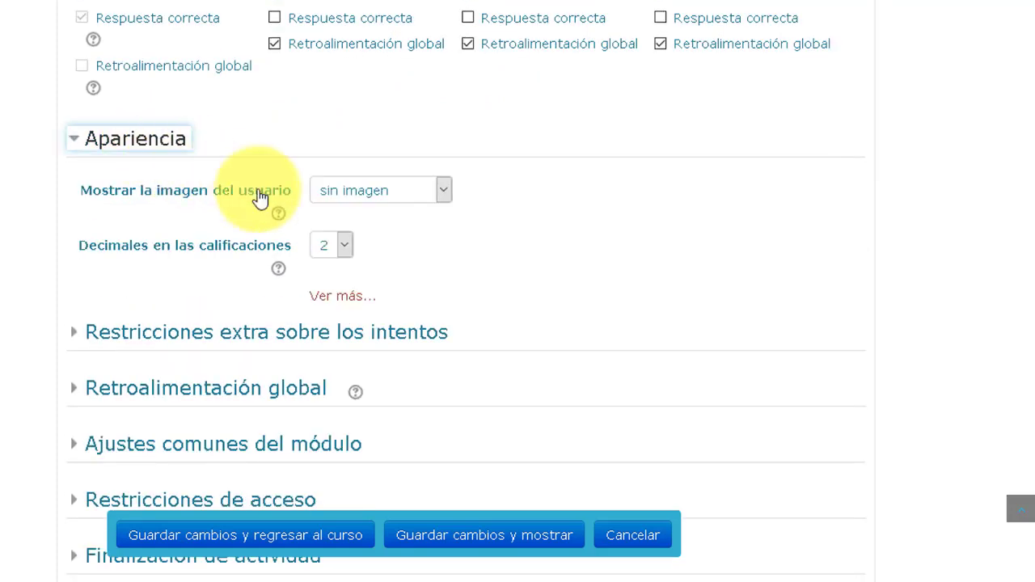
left_click(340, 246)
left_click(330, 282)
Add global feedback with a 60% grade limit, using "Muy buen trabajo..." above it and "No te desanimes..." below it
scroll(284, 308, "down", 5)
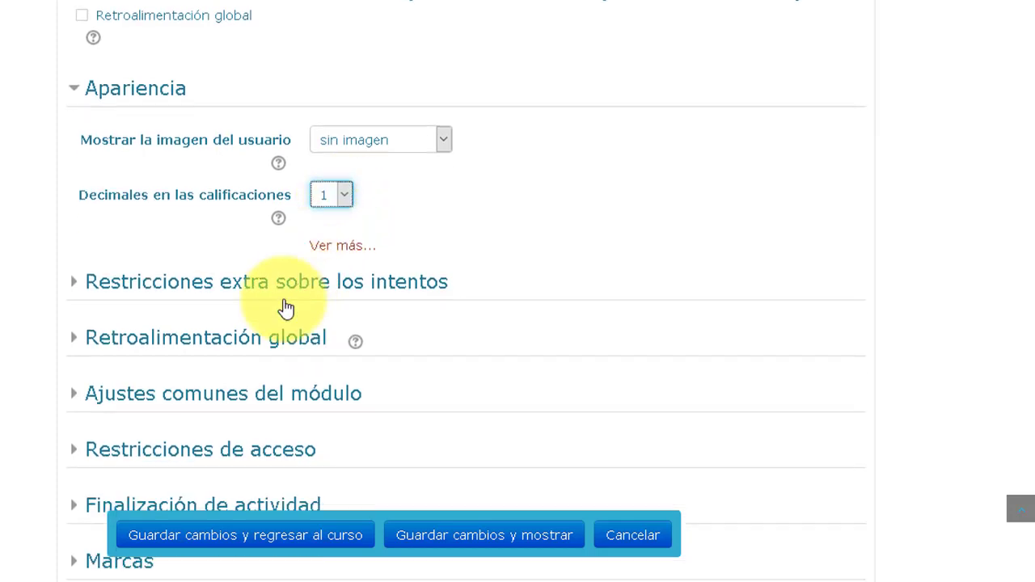
left_click(206, 181)
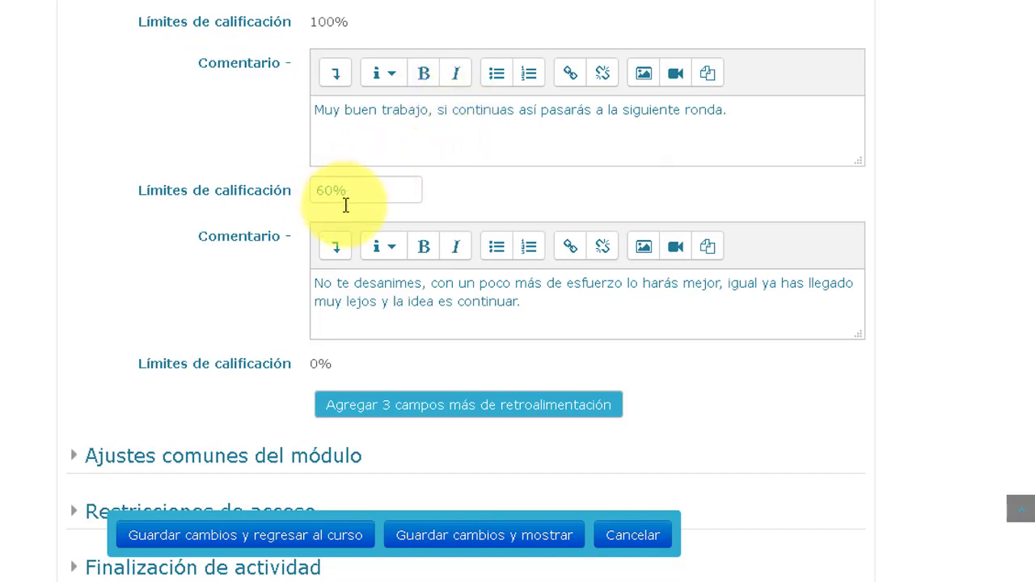
Restrict access to students who score at least 60% in "Prueba Primera Ronda Olimpiadas de Matemáticas Grado 4° 2018"
scroll(327, 267, "down", 5)
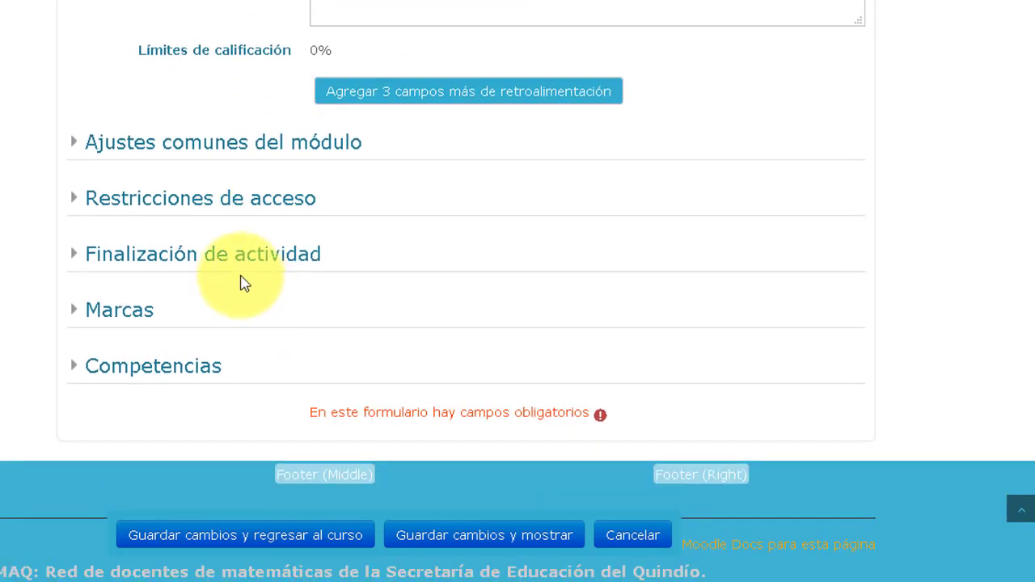
left_click(201, 202)
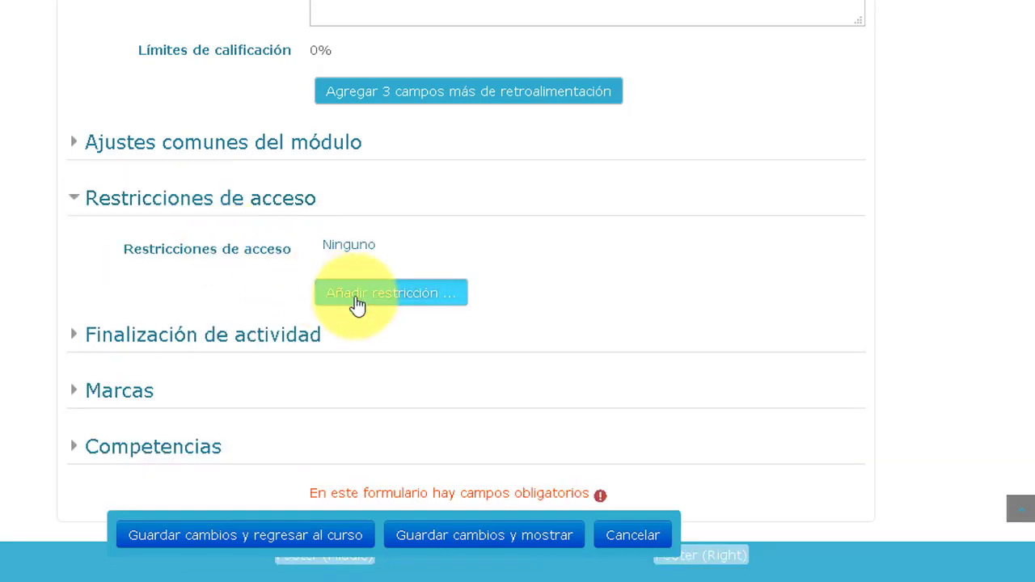
left_click(355, 303)
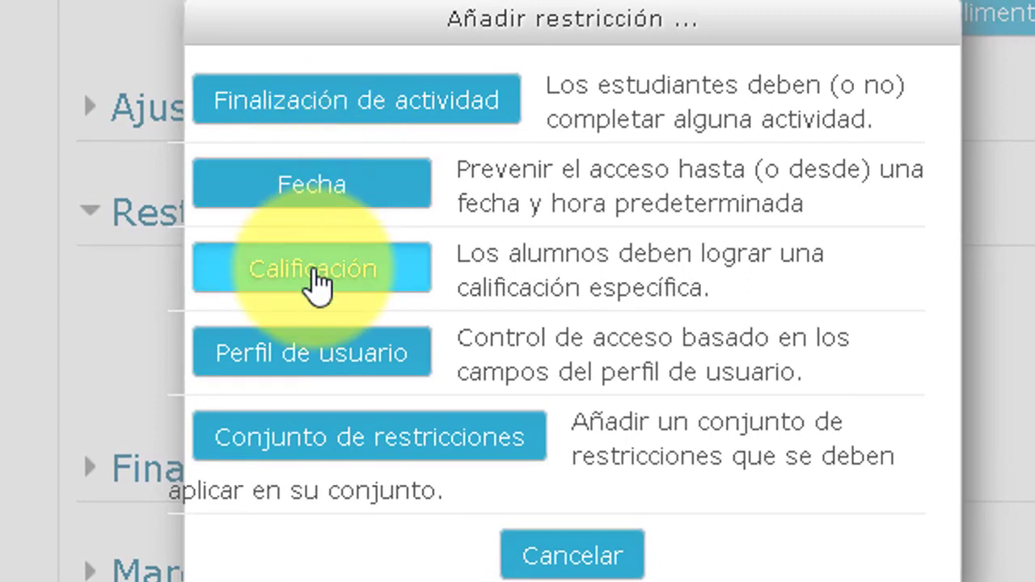
left_click(317, 283)
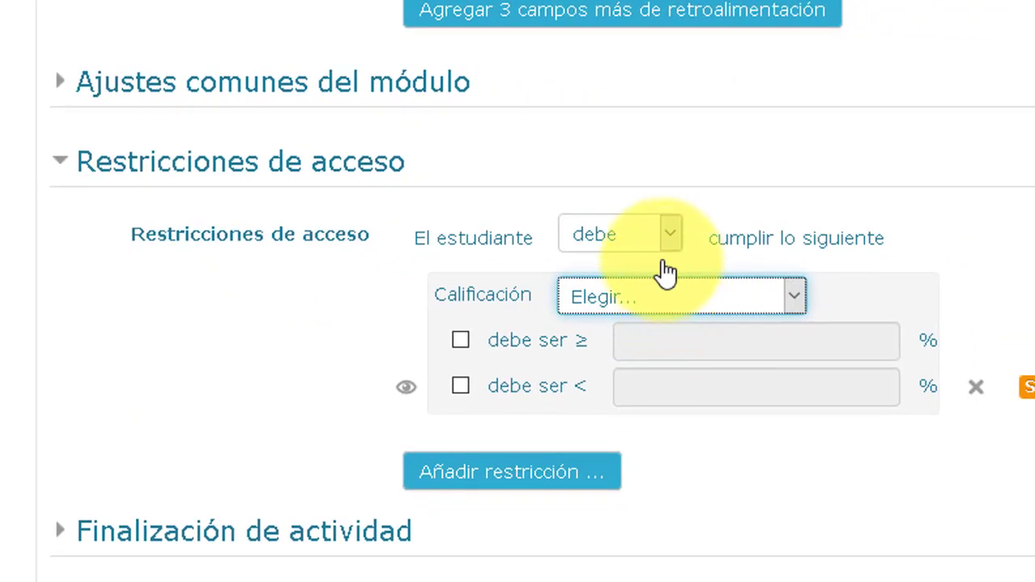
left_click(653, 297)
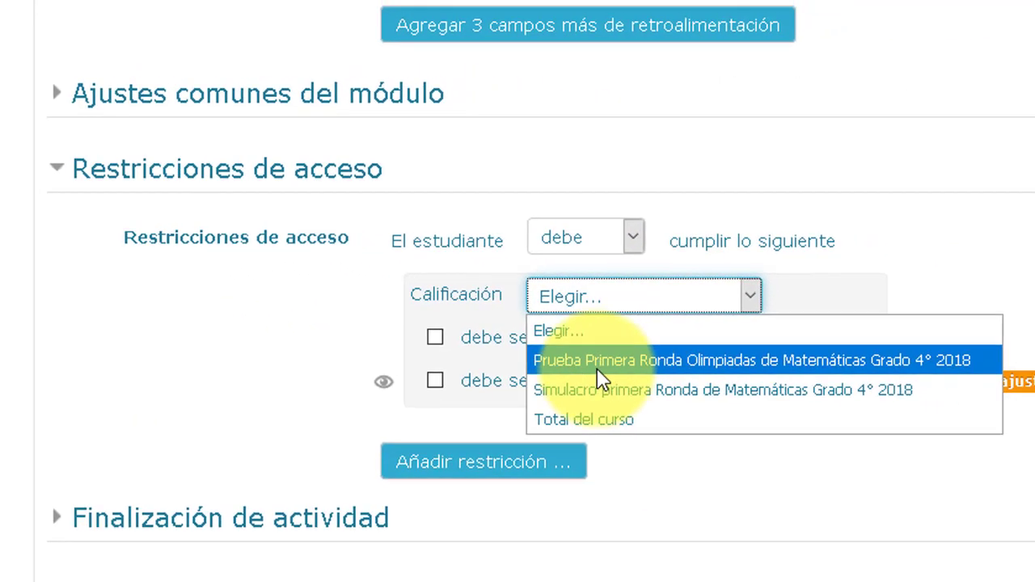
left_click(593, 367)
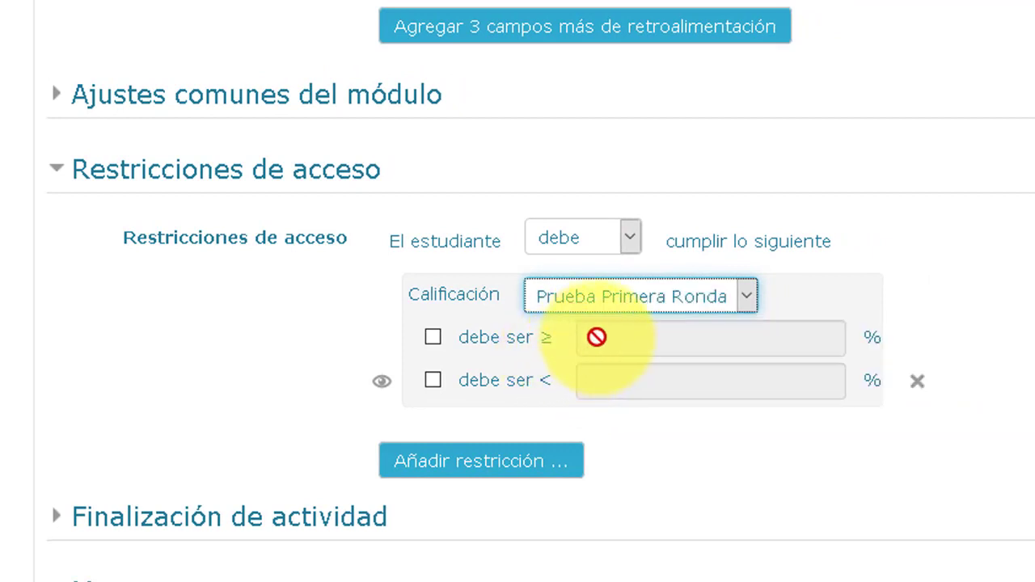
left_click(446, 339)
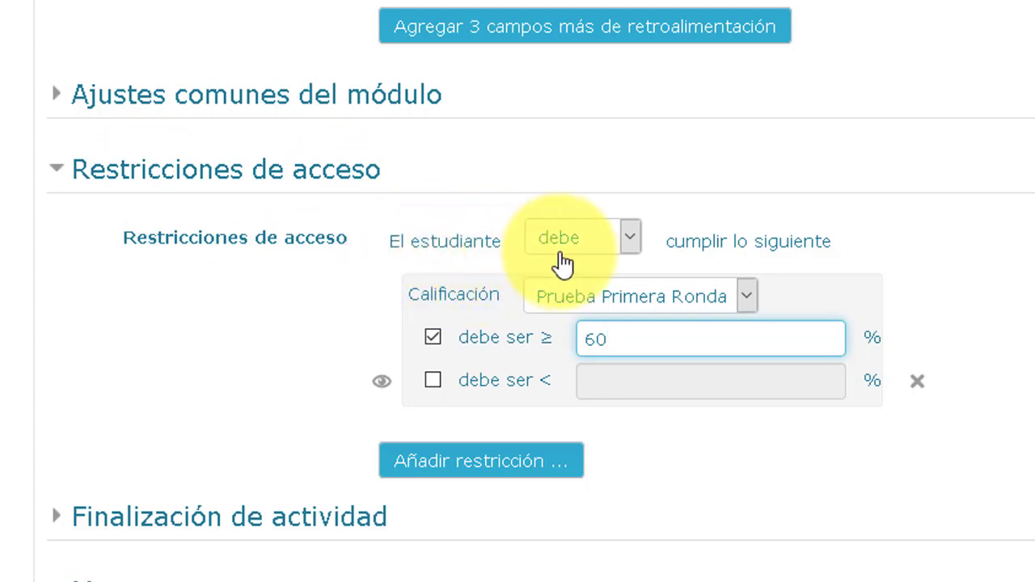
left_click(589, 296)
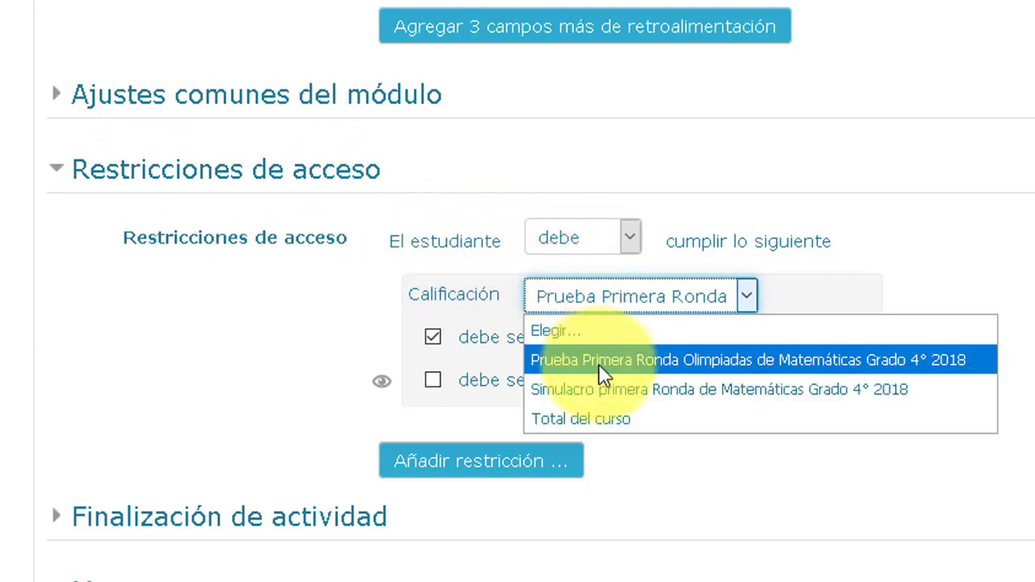
left_click(619, 363)
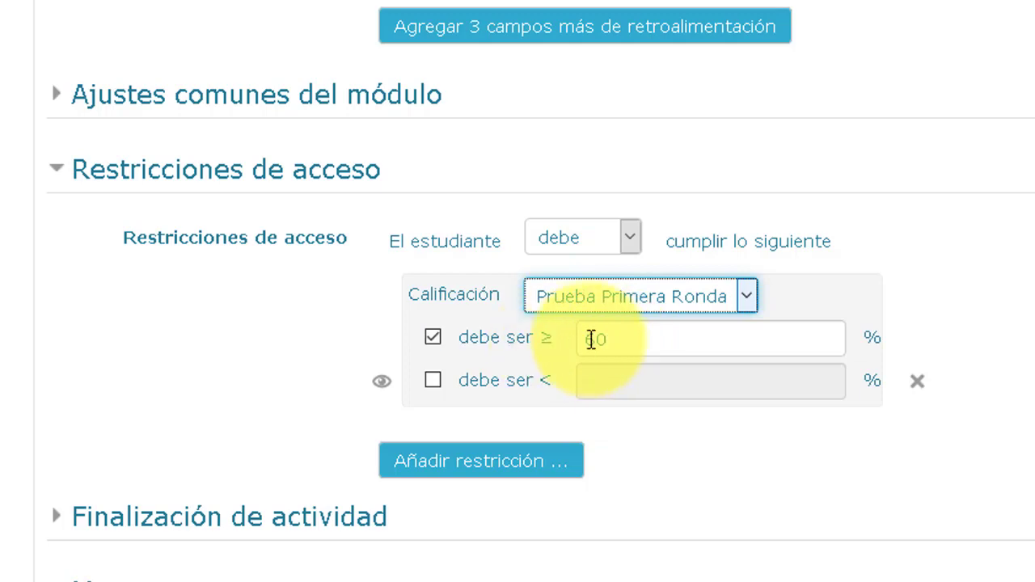
Set activity completion to depend on conditions, requiring a grade but not viewing, and save and display the quiz
scroll(633, 393, "down", 2)
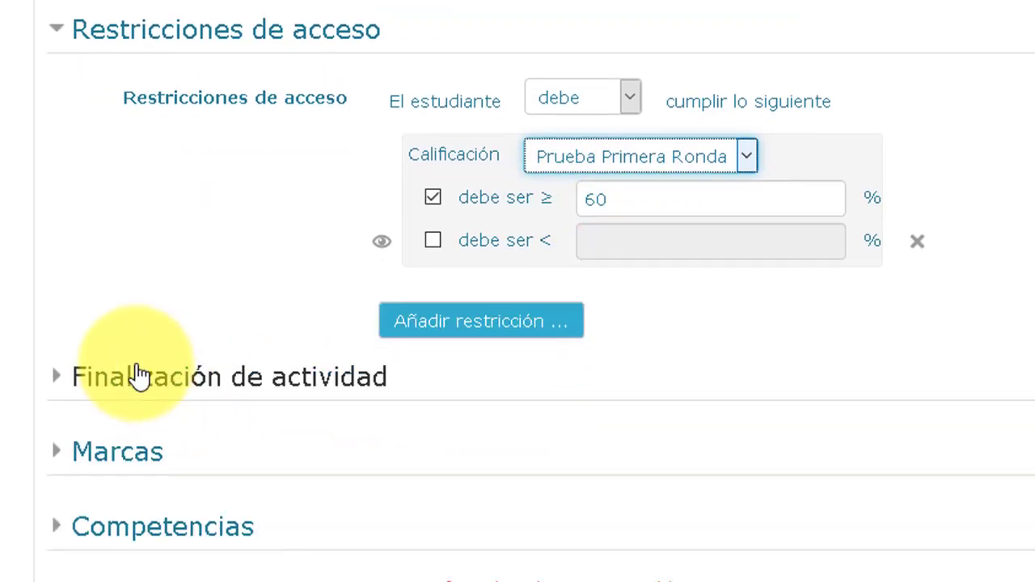
left_click(138, 376)
scroll(508, 342, "down", 4)
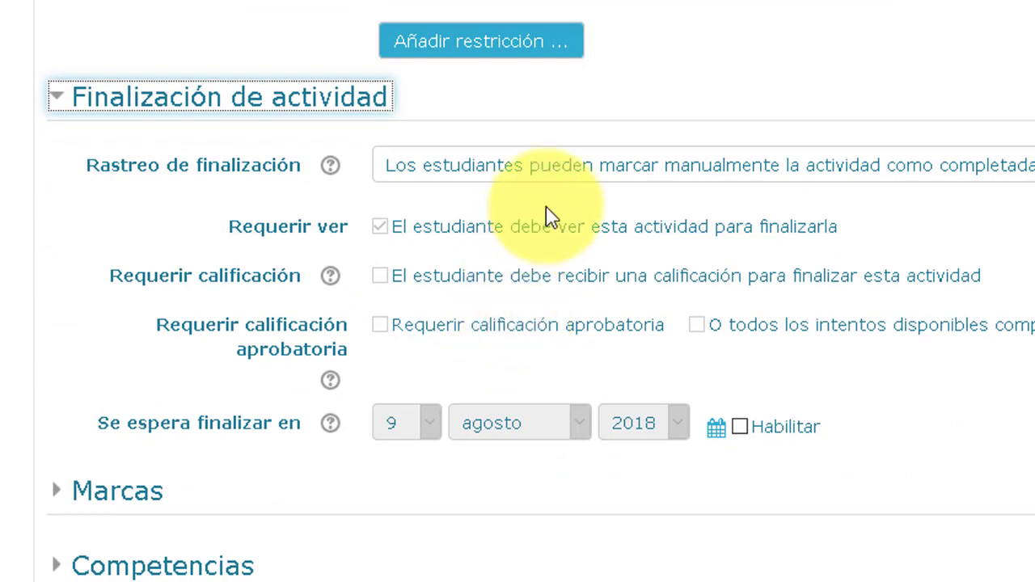
left_click(579, 173)
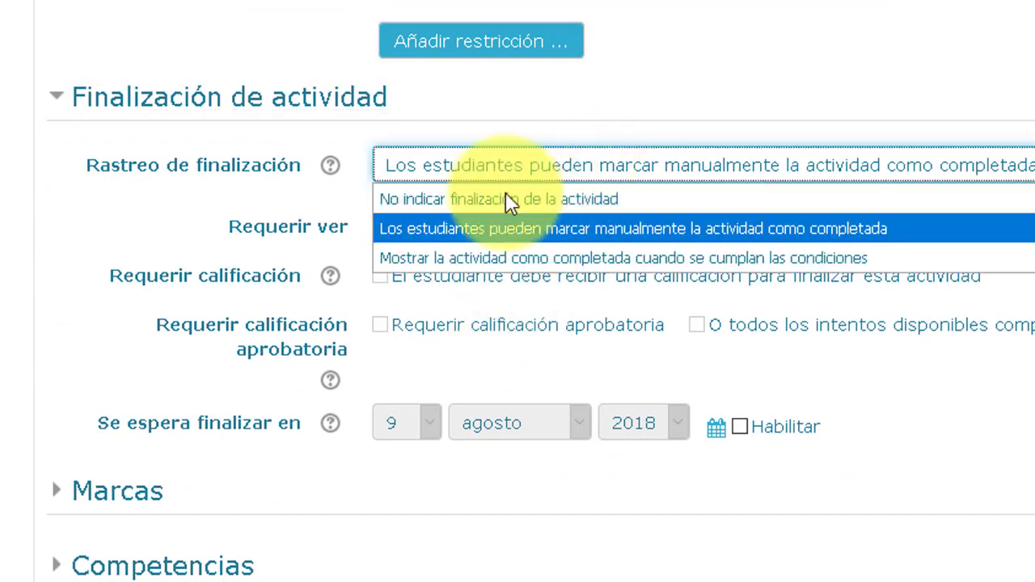
left_click(420, 258)
left_click(485, 228)
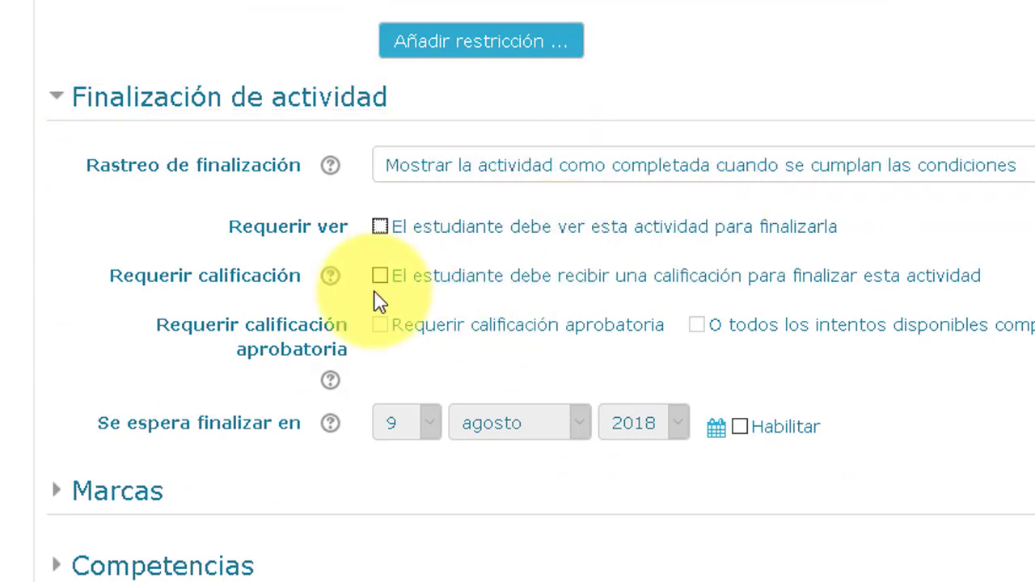
left_click(462, 287)
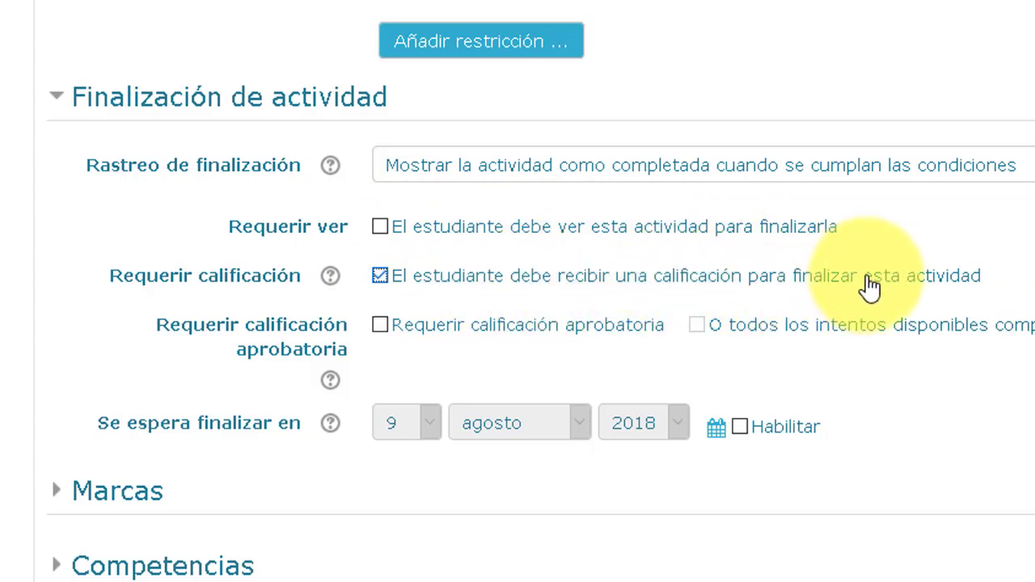
scroll(863, 294, "down", 2)
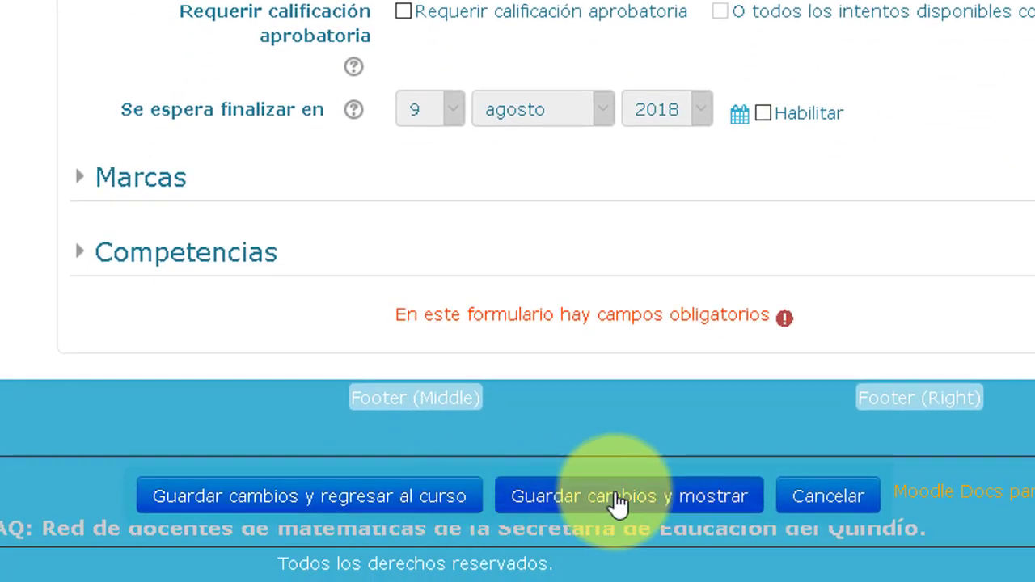
left_click(618, 498)
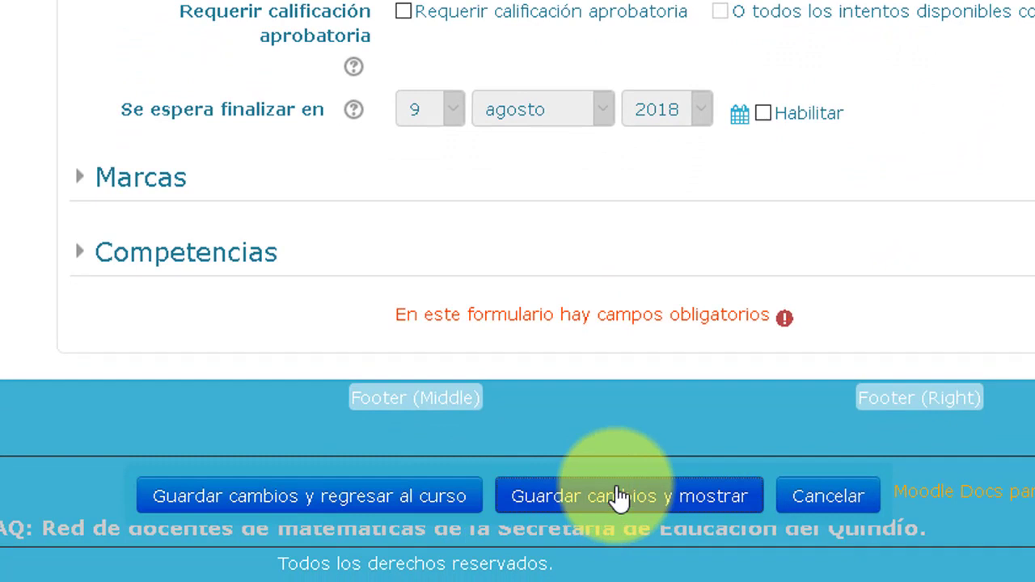